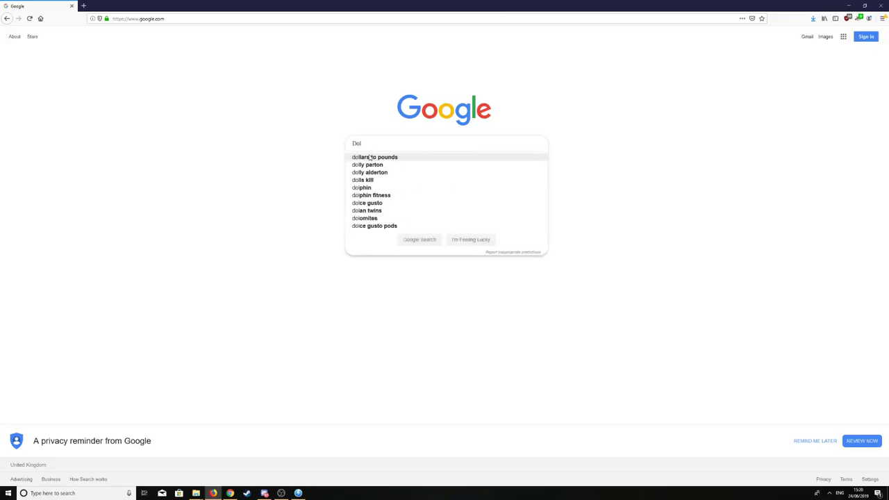
Search Google for 'Dolphin emulator' and open the official dolphin-emu.org result
type("lator")
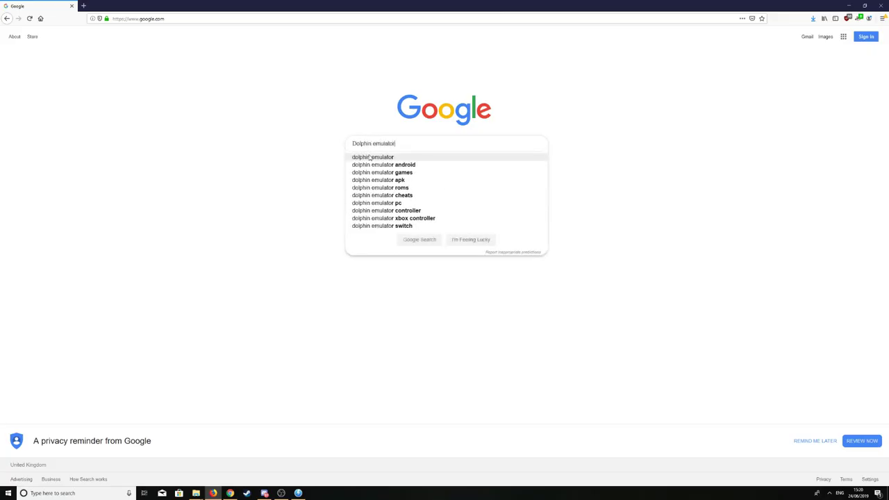
key("Return")
mouse_move(50, 146)
left_mouse_down()
mouse_move(204, 143)
mouse_move(55, 148)
left_mouse_up()
left_click(30, 159)
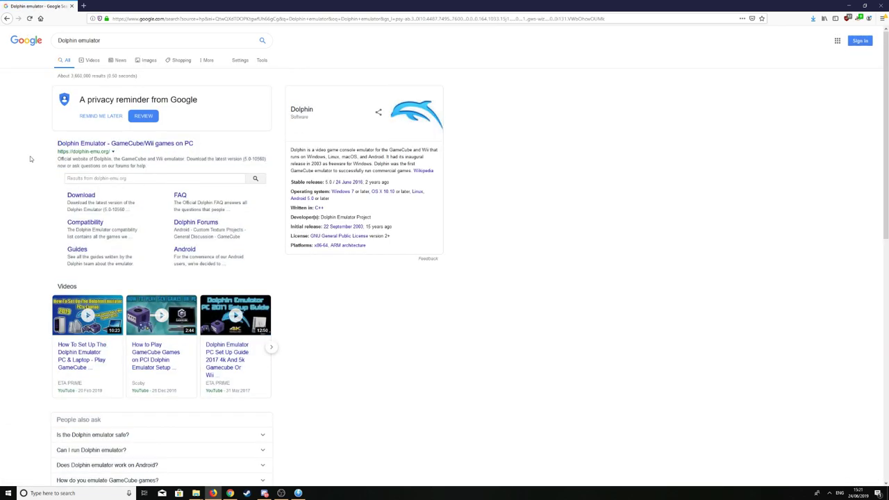
On the dolphin-emu.org download page, save the 64-bit Visual C++ 2017 redistributable
left_click(82, 145)
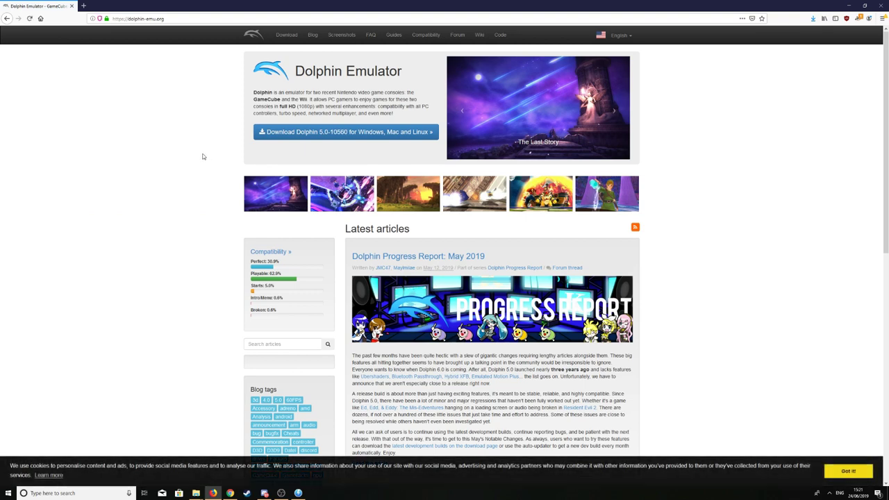
left_click(286, 35)
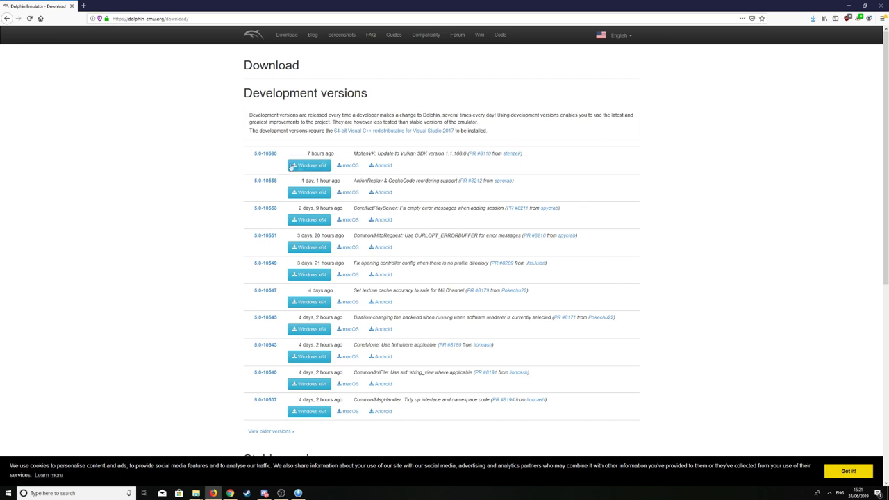
left_click_drag(253, 153, 284, 156)
left_click(366, 135)
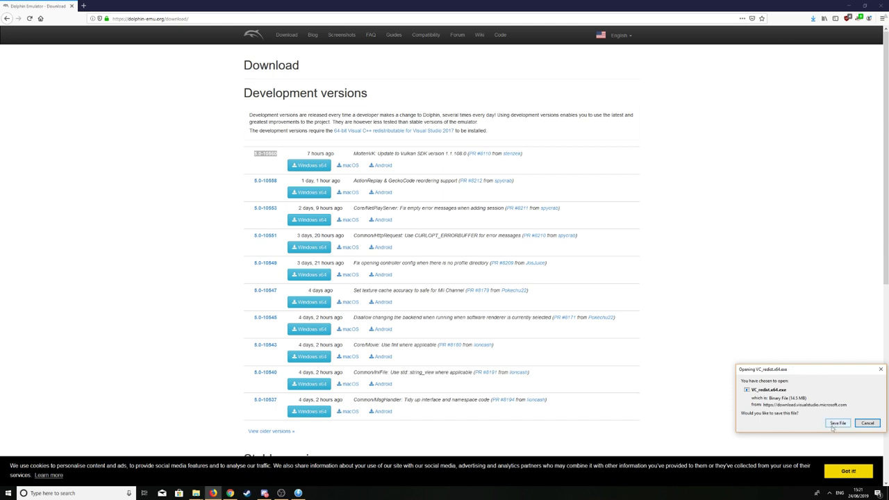
left_click(833, 425)
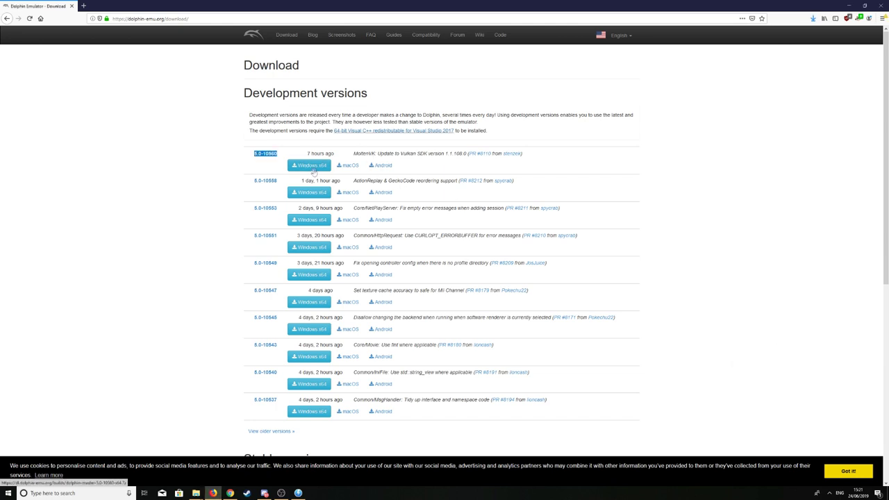
Save the Windows x64 build of development version 5.0-10560 and minimize Firefox
left_click(313, 168)
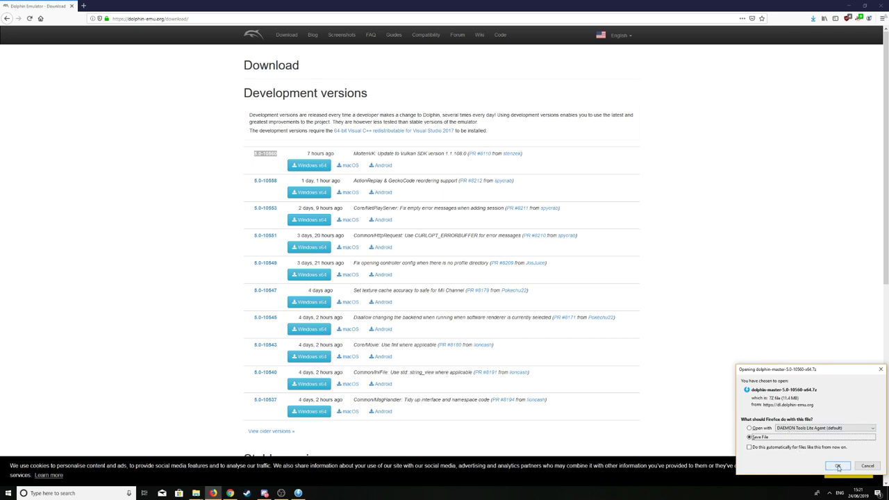
left_click(838, 466)
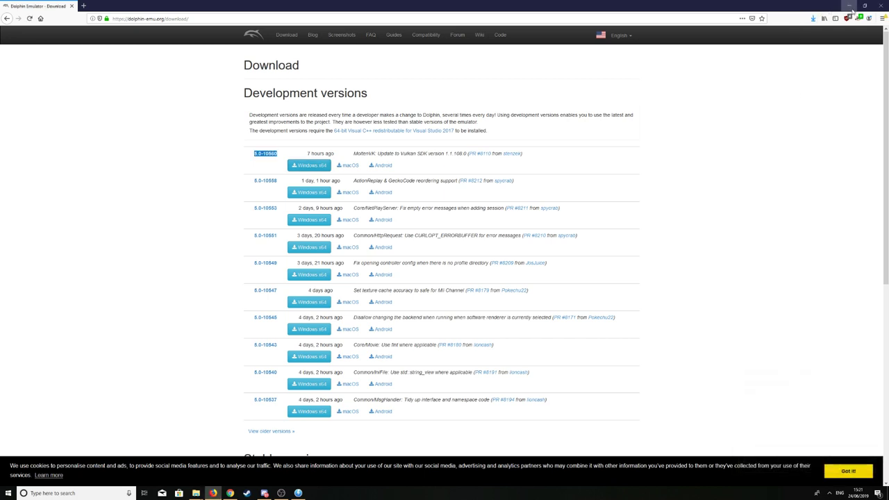
left_click(849, 6)
Move the Dolphin 5.0-10560 archive and VC_redist installer from Downloads onto the desktop
key("super")
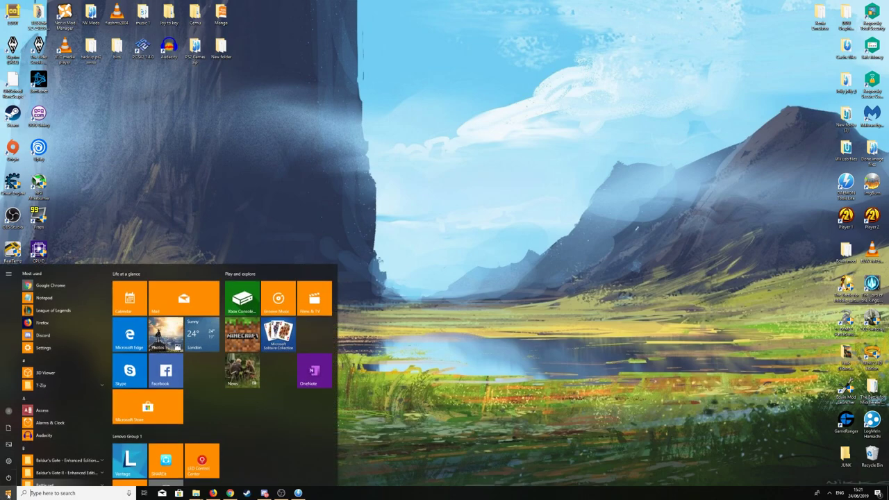
type("download")
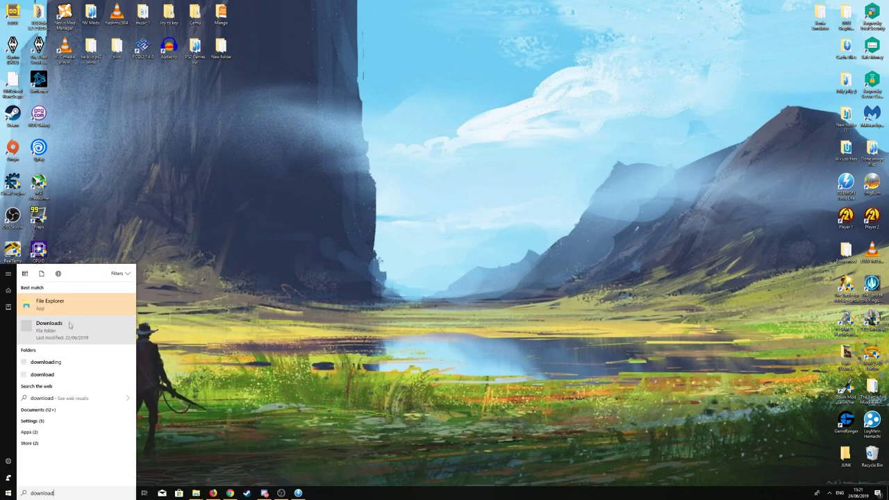
left_click(69, 324)
left_click_drag(154, 168, 403, 55)
left_click_drag(149, 167, 508, 52)
left_click(621, 94)
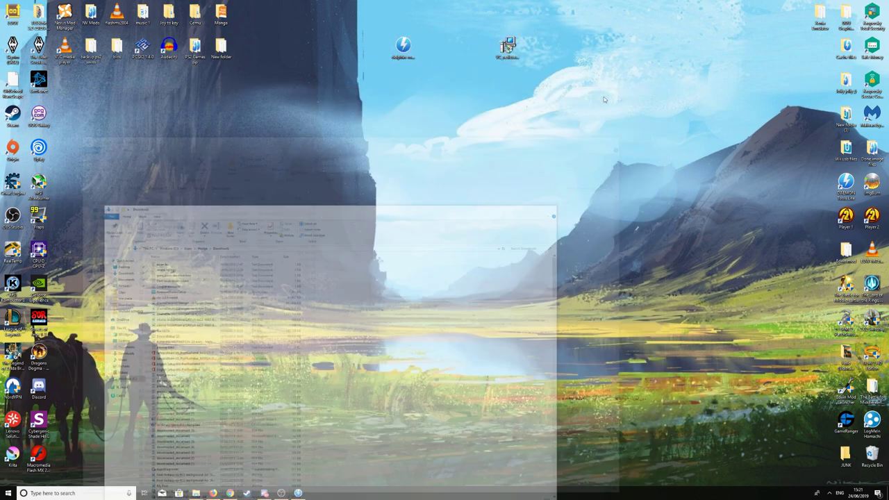
left_click_drag(403, 46, 430, 182)
left_click_drag(508, 48, 486, 184)
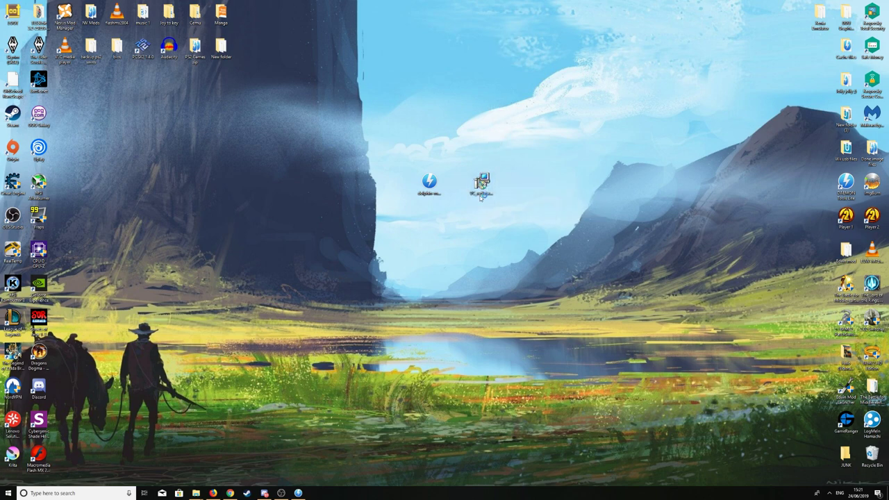
Run VC_redist.x64.exe, repair the Visual C++ 2017 x64 redistributable, and close the installer
double_click(480, 196)
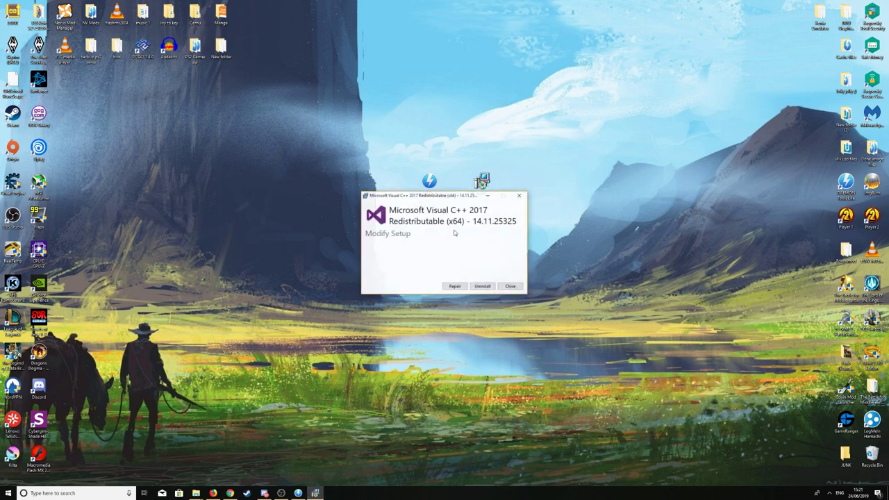
left_click(453, 287)
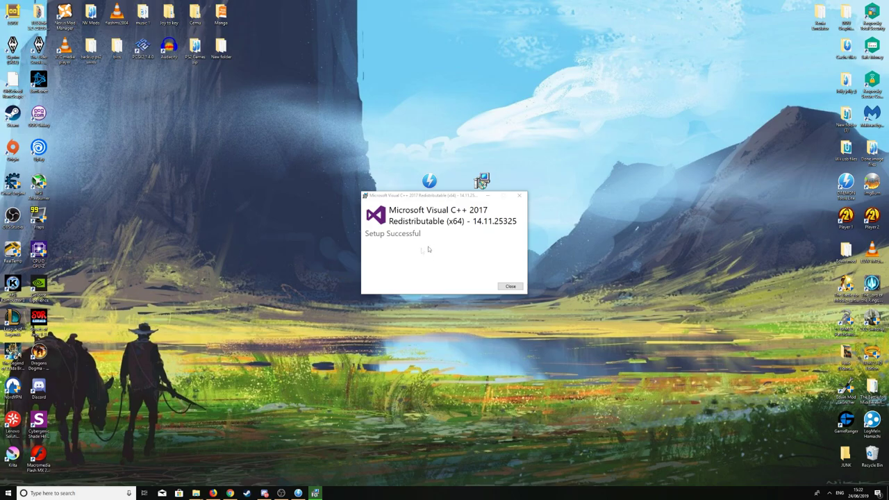
left_click(511, 287)
left_click_drag(429, 182, 375, 180)
Extract the Dolphin 5.0-10560 .7z here with 7-Zip and place the Dolphin-x64 folder beside it
right_click(376, 182)
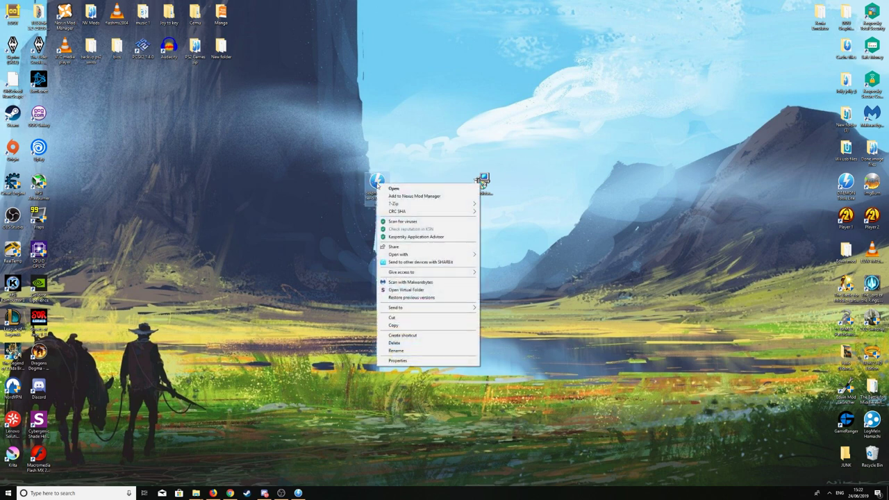
mouse_move(398, 205)
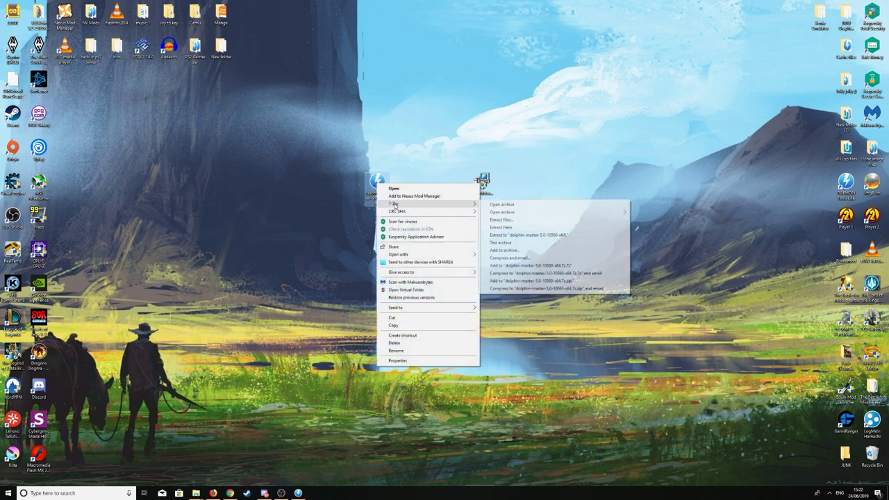
left_click(508, 227)
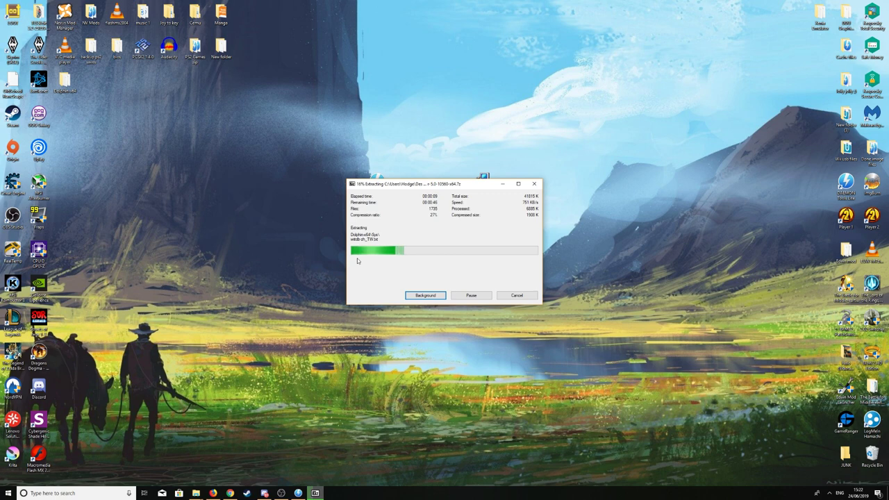
left_click_drag(69, 93, 437, 97)
left_click(378, 182)
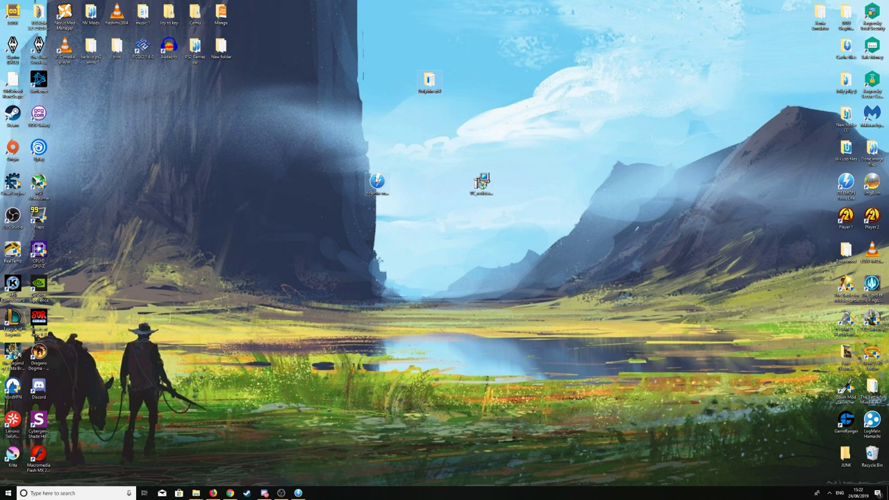
Delete the leftover download files from the desktop and reposition the Dolphin-x64 folder
key("Delete")
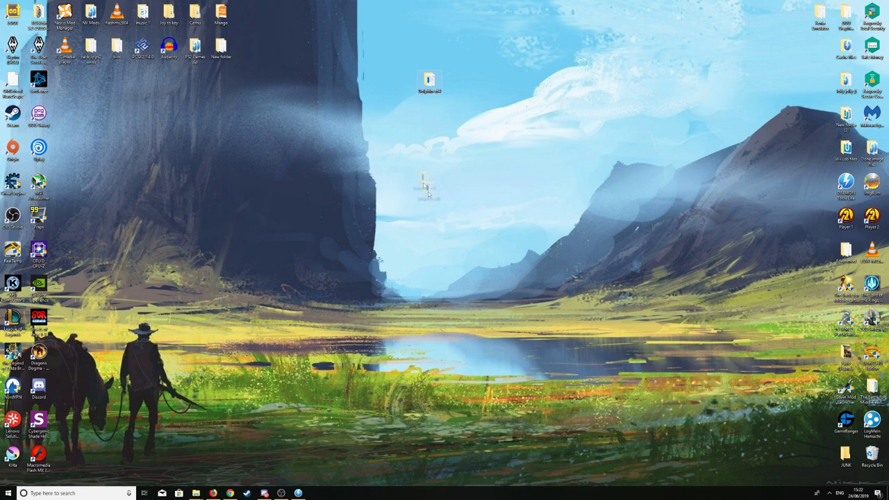
left_click_drag(429, 81, 429, 182)
left_click(411, 183)
Open the Dolphin-x64 folder and launch Dolphin.exe
double_click(430, 184)
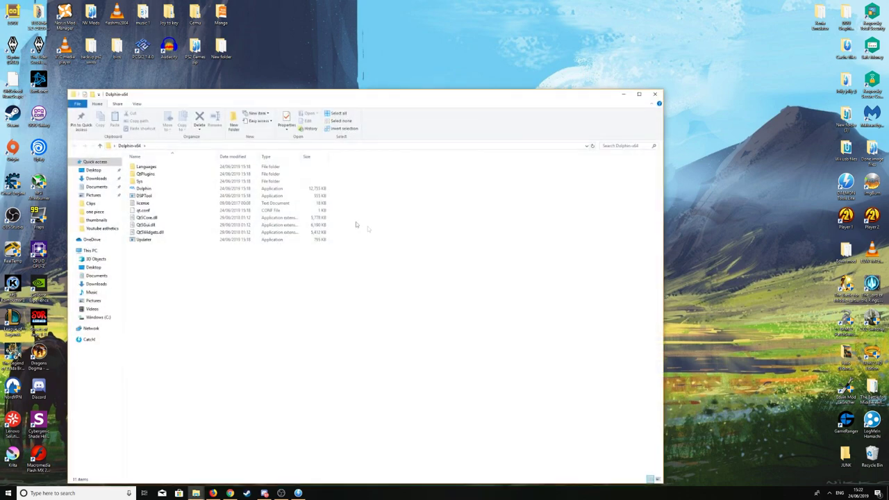
double_click(144, 189)
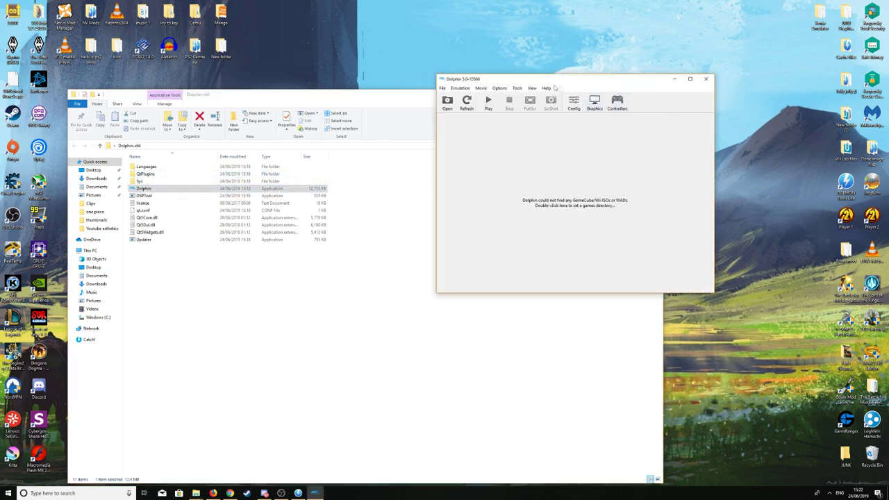
left_click_drag(546, 84, 426, 131)
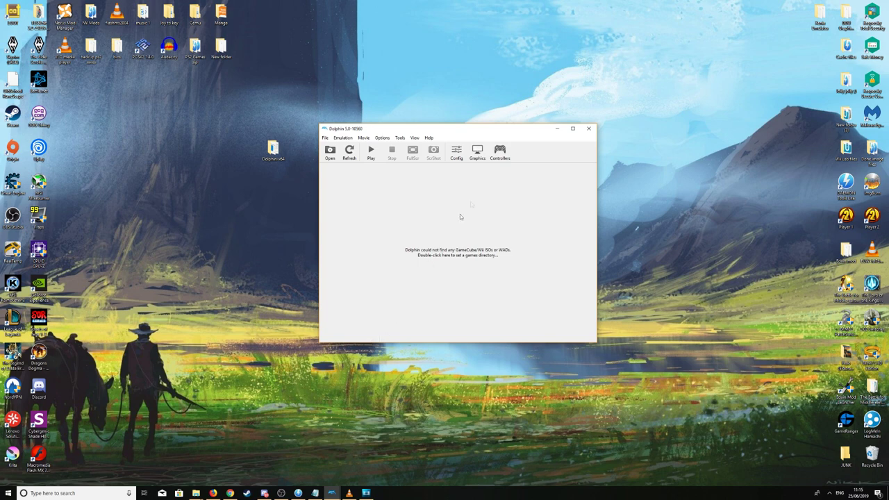
In Controllers, keep Wii Remote 1 at None and Port 1 as Standard Controller, then configure Port 1
left_click(500, 152)
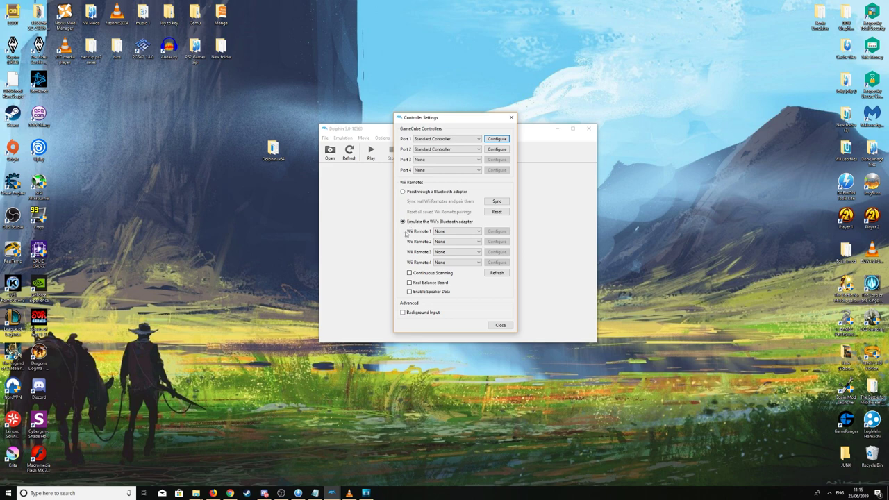
left_click(457, 232)
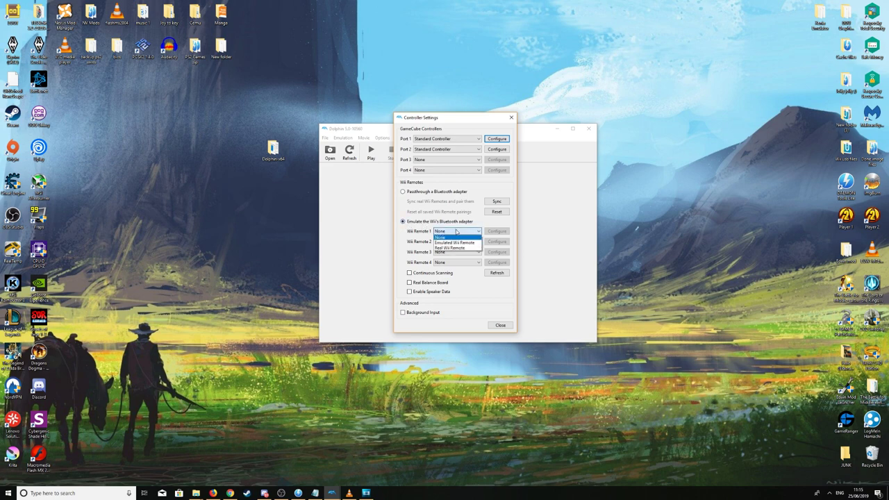
left_click(442, 238)
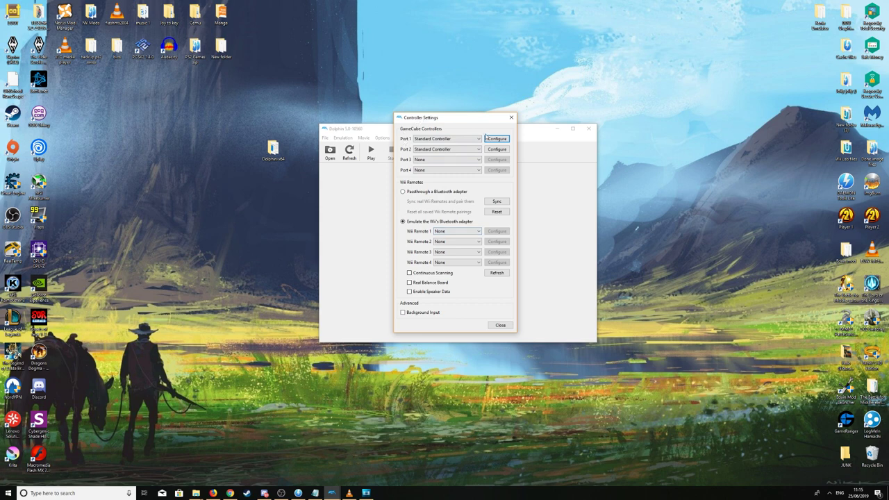
left_click(462, 139)
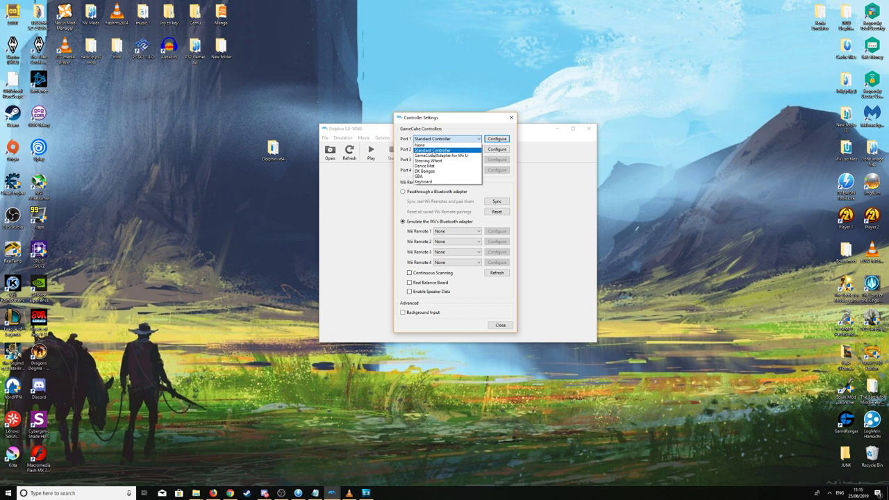
left_click(434, 151)
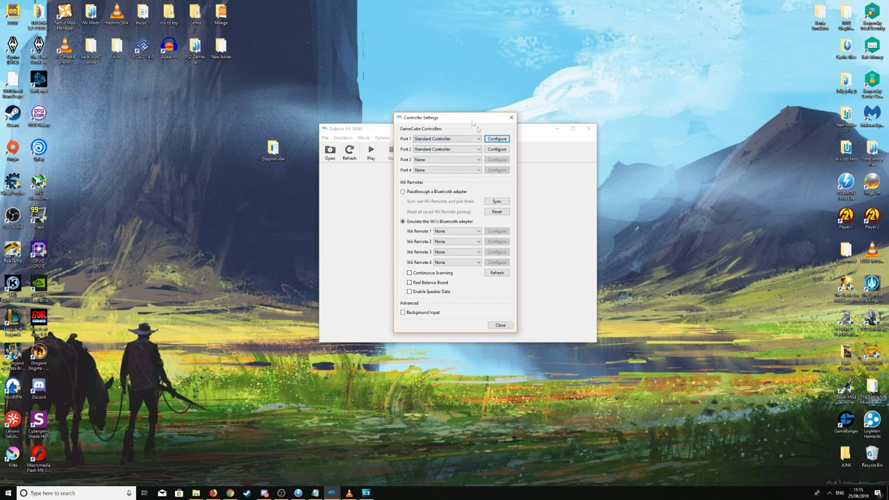
left_click(495, 139)
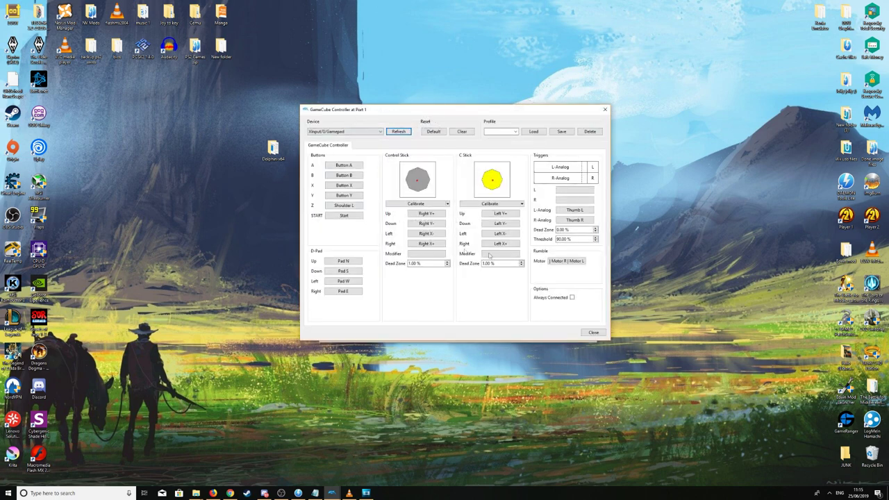
Set the Port 1 device to XInput/0/Gamepad, remap Button A, and name the profile 'xbox controller'
left_click(379, 132)
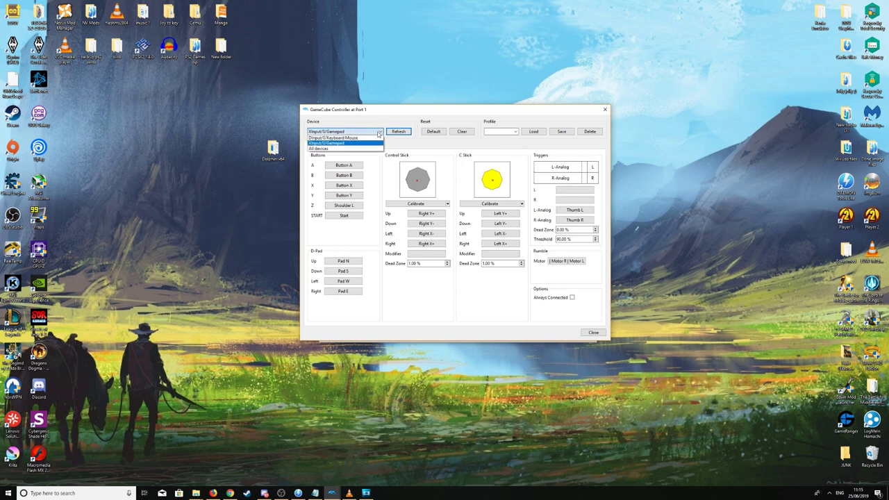
left_click(330, 144)
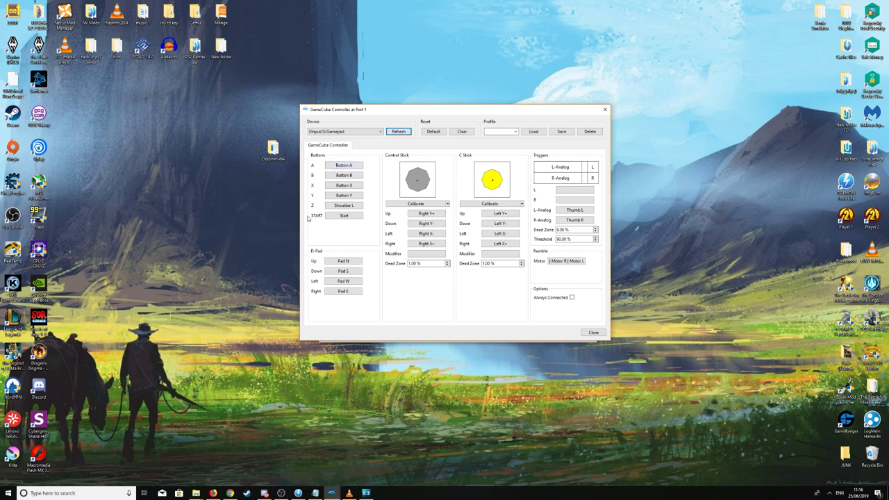
left_click(345, 166)
type("xbox controller")
left_click(593, 333)
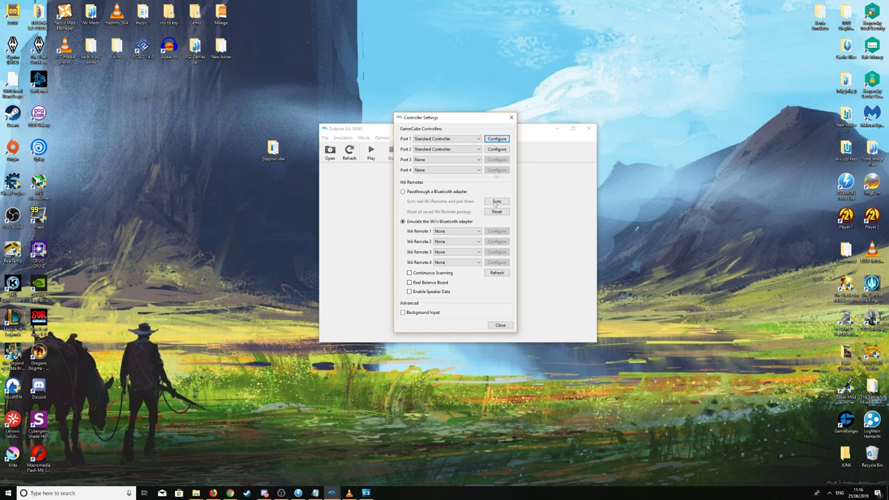
Close Controller Settings and open the Graphics Settings General tab, keeping the Direct3D 11 backend
left_click(501, 325)
left_click(381, 139)
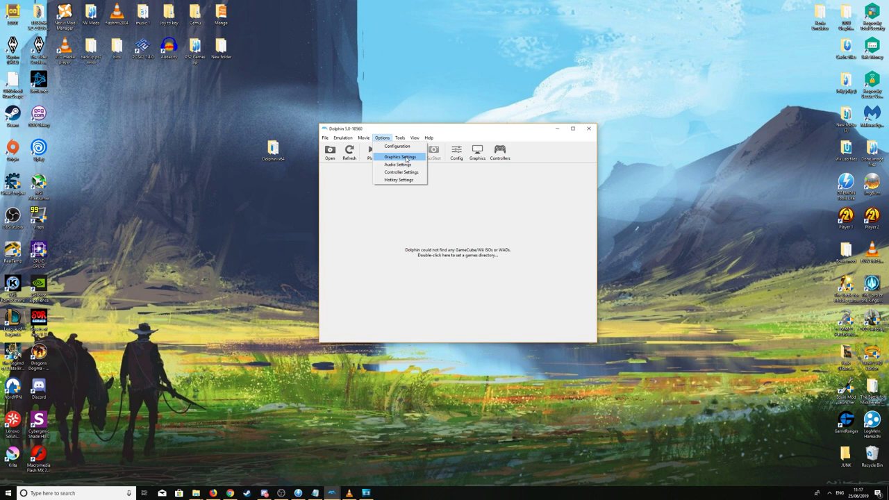
left_click(407, 158)
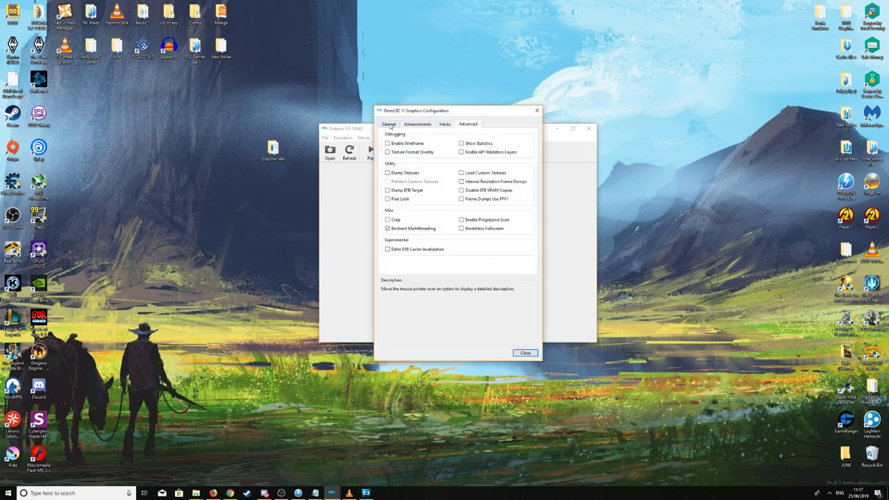
left_click(389, 125)
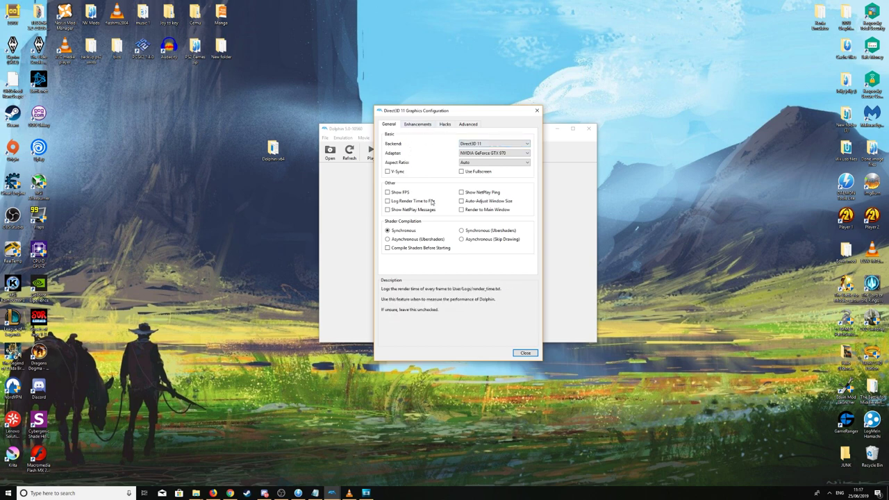
left_click(492, 145)
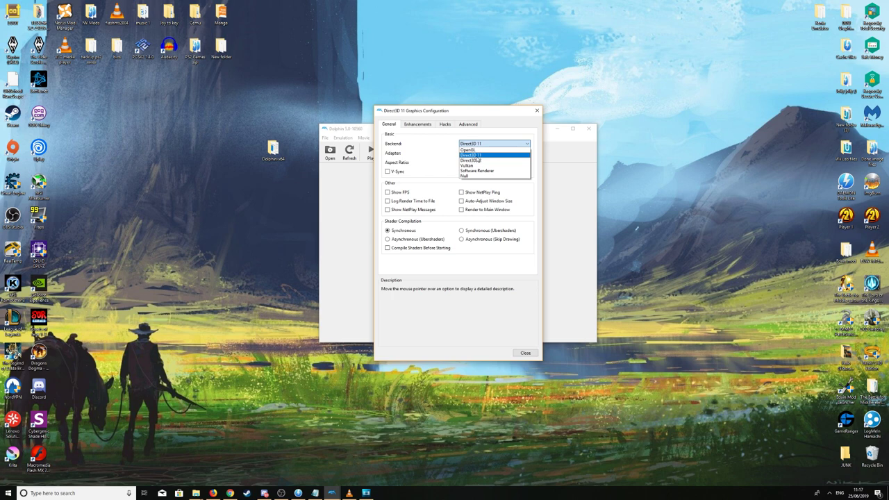
left_click(477, 155)
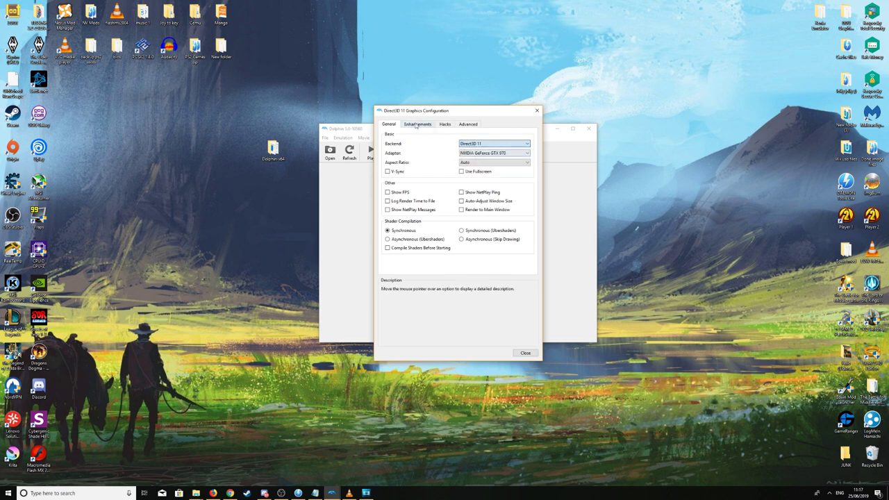